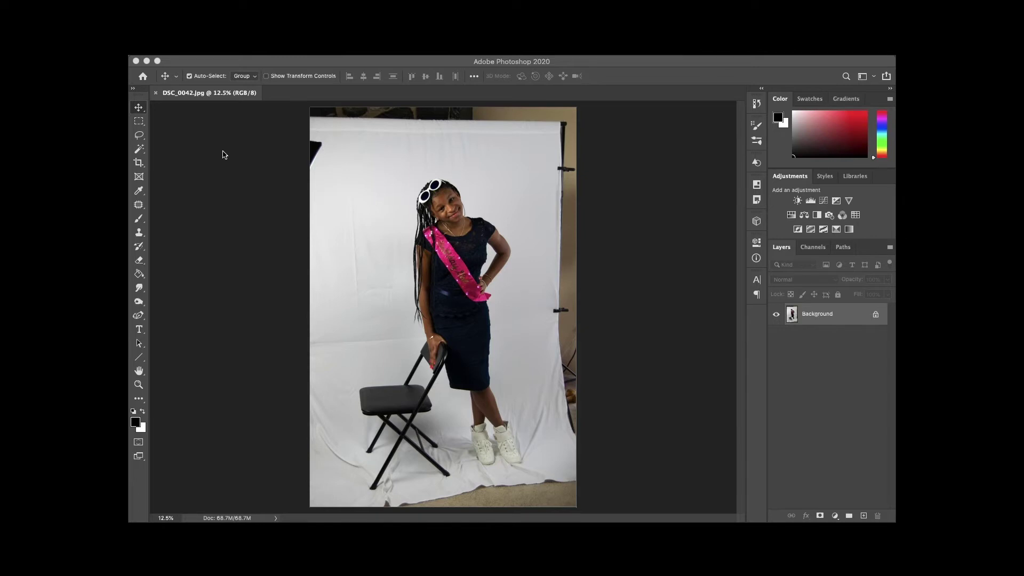
Step: Draw a freehand Lasso selection around the black stand in the photo's top-left corner
left_click(139, 136)
right_click(141, 140)
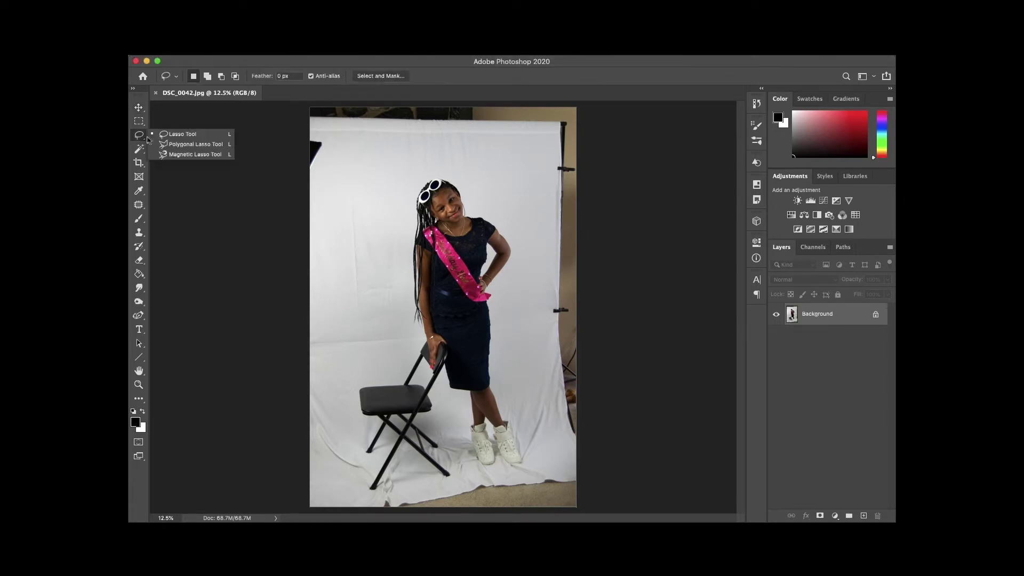
left_click(162, 136)
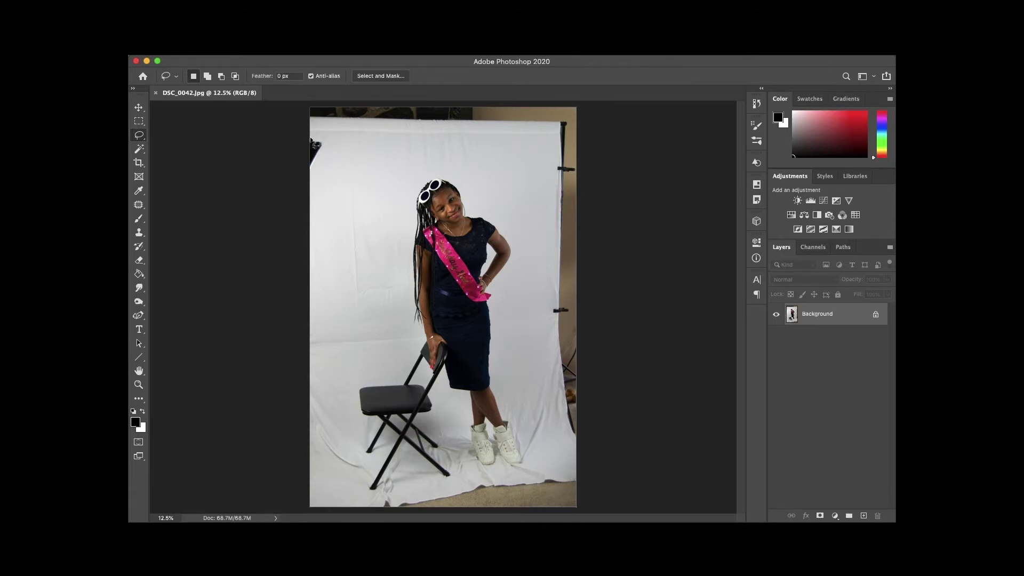
mouse_move(311, 137)
left_mouse_down()
mouse_move(327, 151)
mouse_move(307, 176)
mouse_move(305, 137)
left_mouse_up()
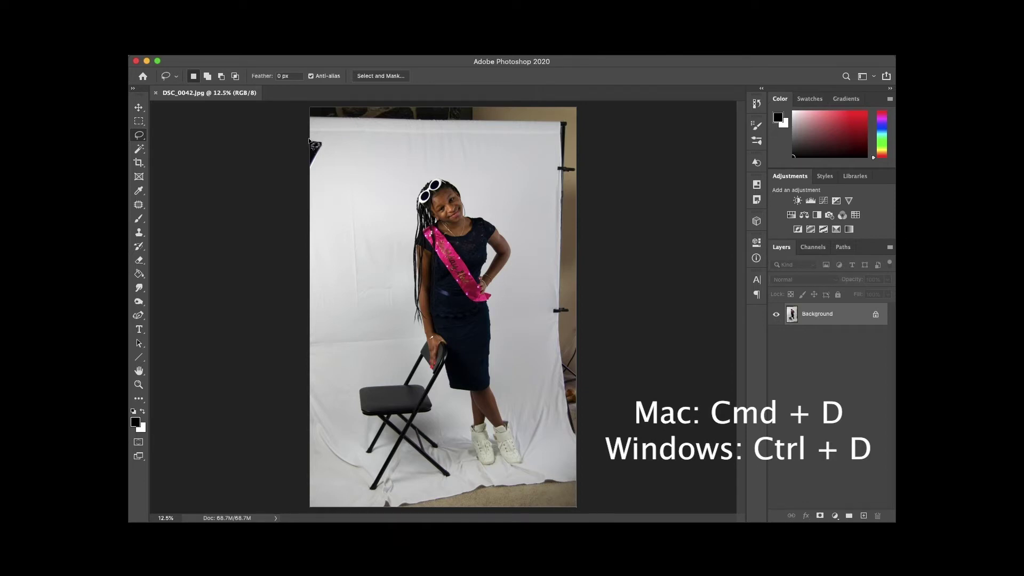
mouse_move(311, 140)
left_mouse_down()
mouse_move(324, 138)
mouse_move(326, 150)
mouse_move(311, 171)
mouse_move(298, 136)
left_mouse_up()
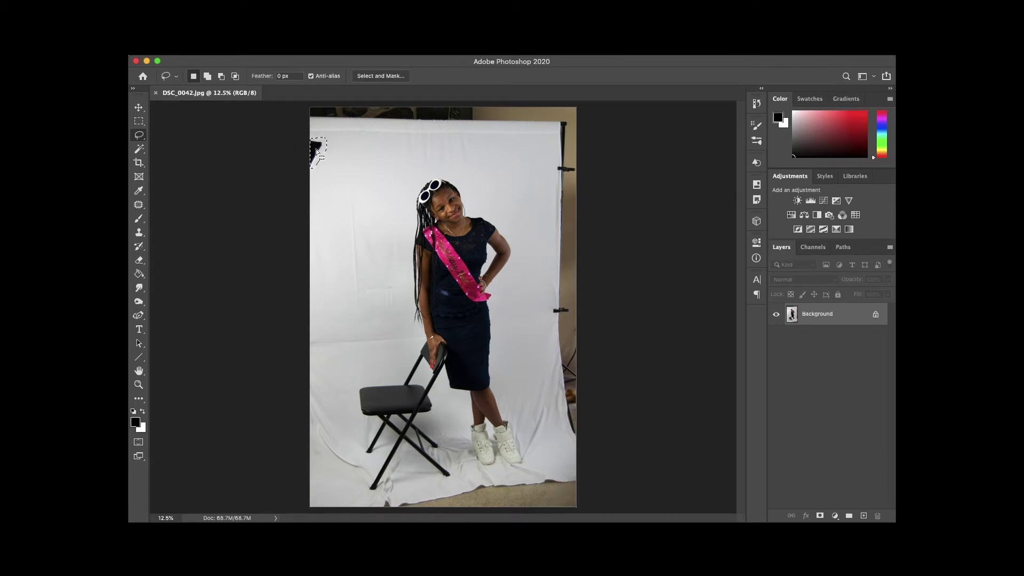
Step: Fill the top-left stand selection using Edit > Fill with Contents set to Content-Aware
left_click(238, 54)
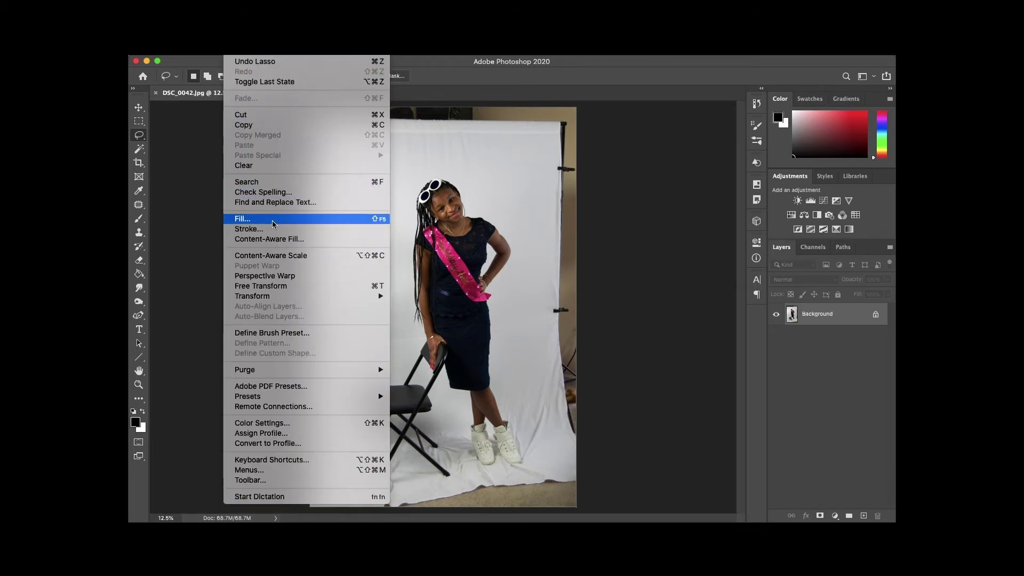
left_click(218, 201)
right_click(314, 156)
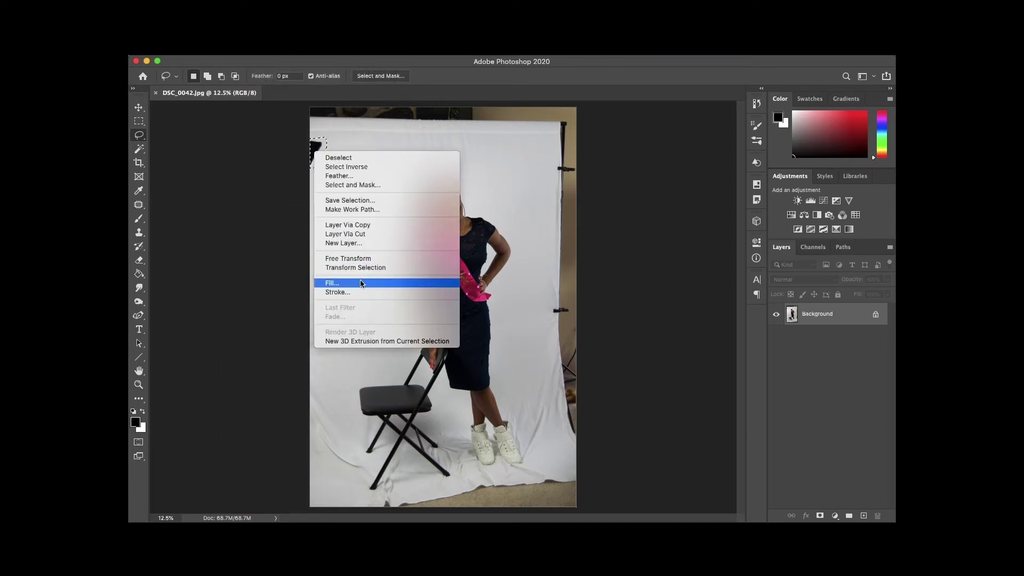
left_click(258, 194)
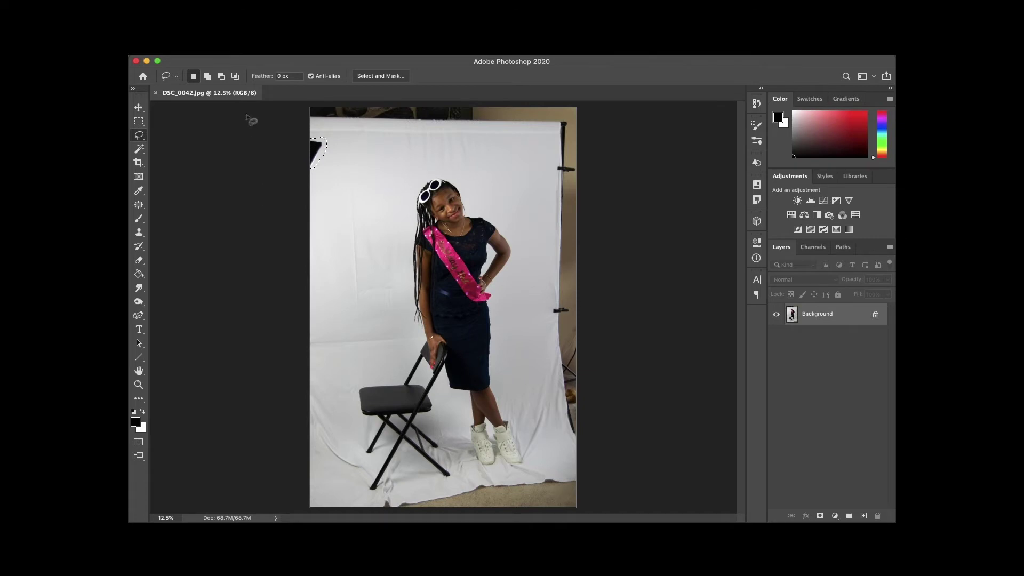
left_click(231, 55)
left_click(261, 219)
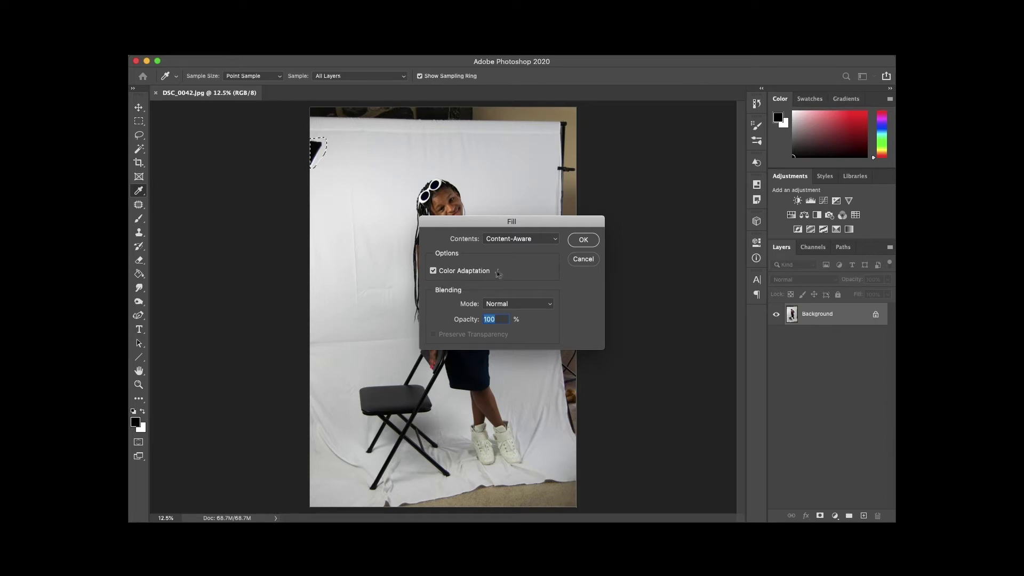
left_click(524, 245)
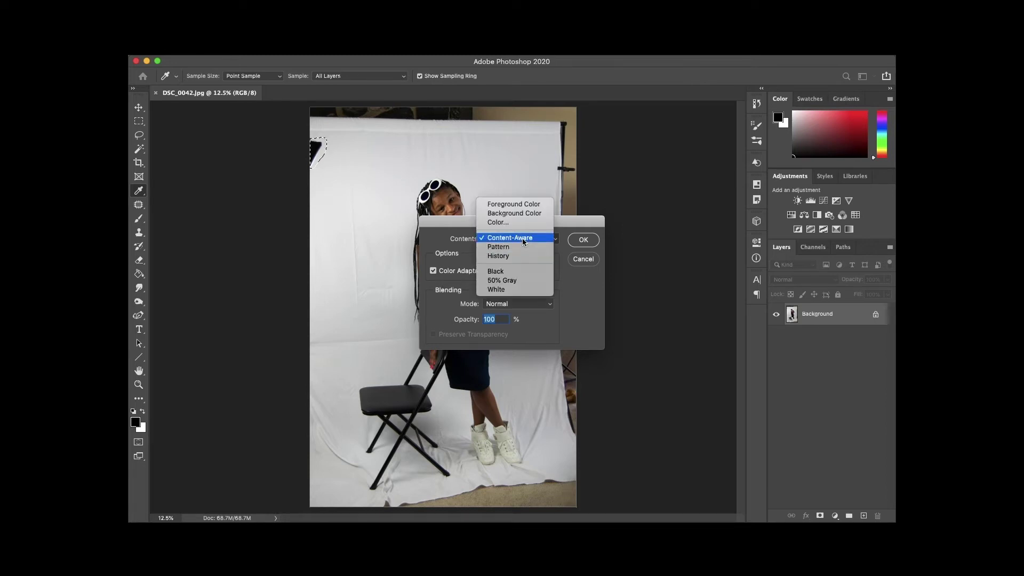
left_click(523, 239)
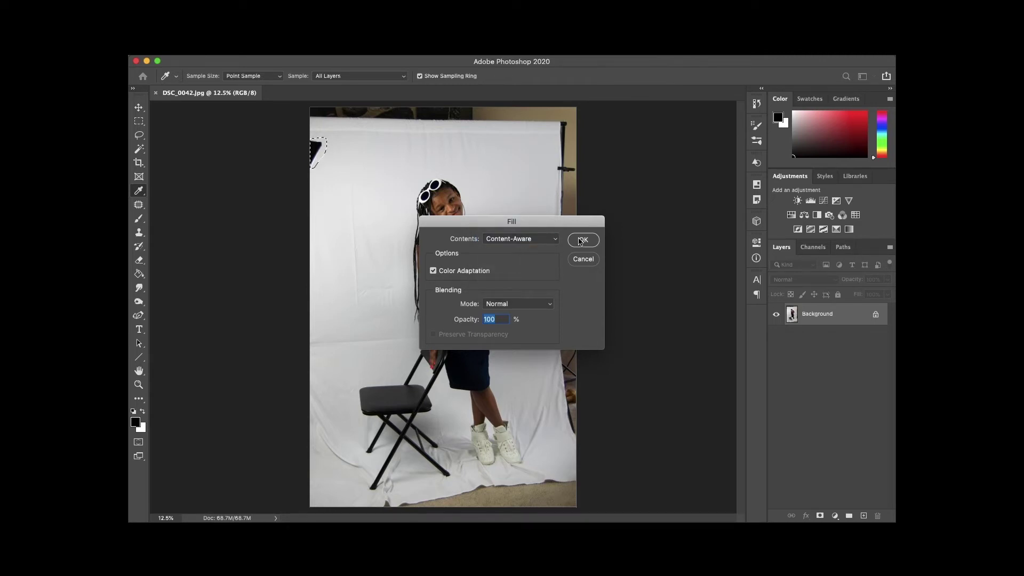
left_click(581, 241)
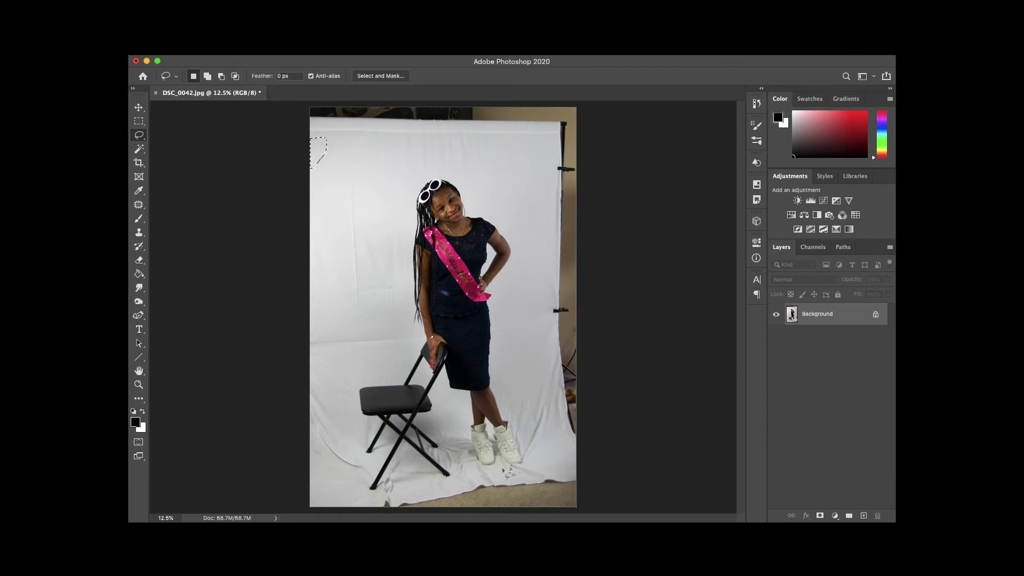
Step: Lasso the beige floor strip along the bottom edge, Content-Aware fill it, then deselect
left_click(379, 507)
mouse_move(400, 498)
left_mouse_down()
mouse_move(486, 479)
mouse_move(583, 476)
mouse_move(579, 513)
mouse_move(379, 513)
left_mouse_up()
right_click(484, 488)
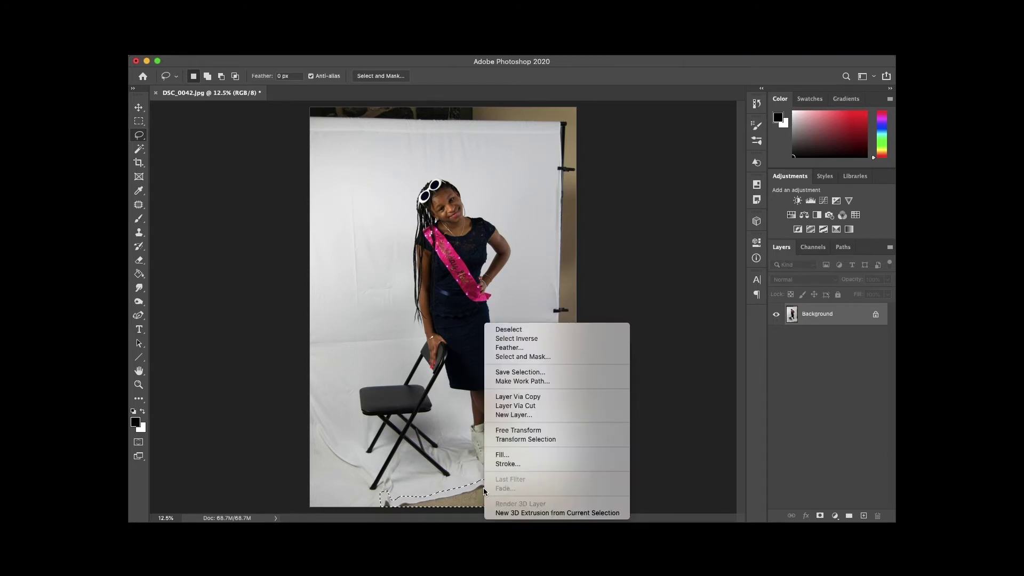
left_click(505, 455)
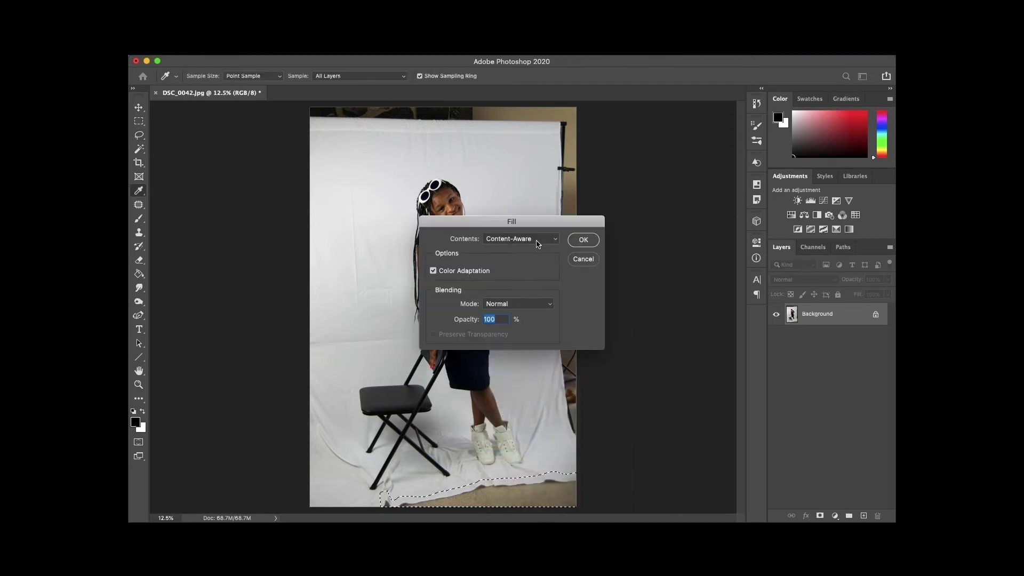
left_click(583, 241)
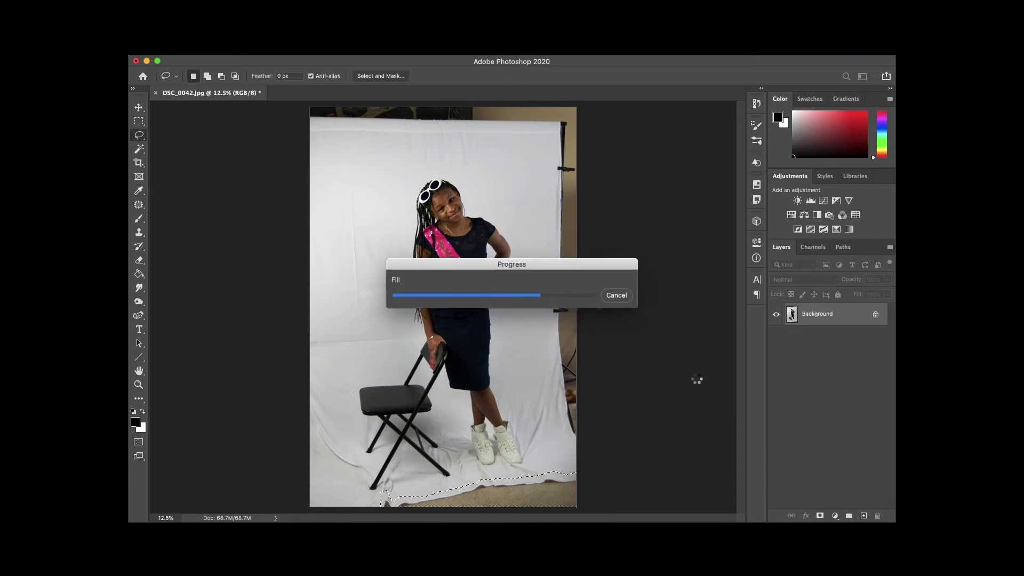
key("super+d")
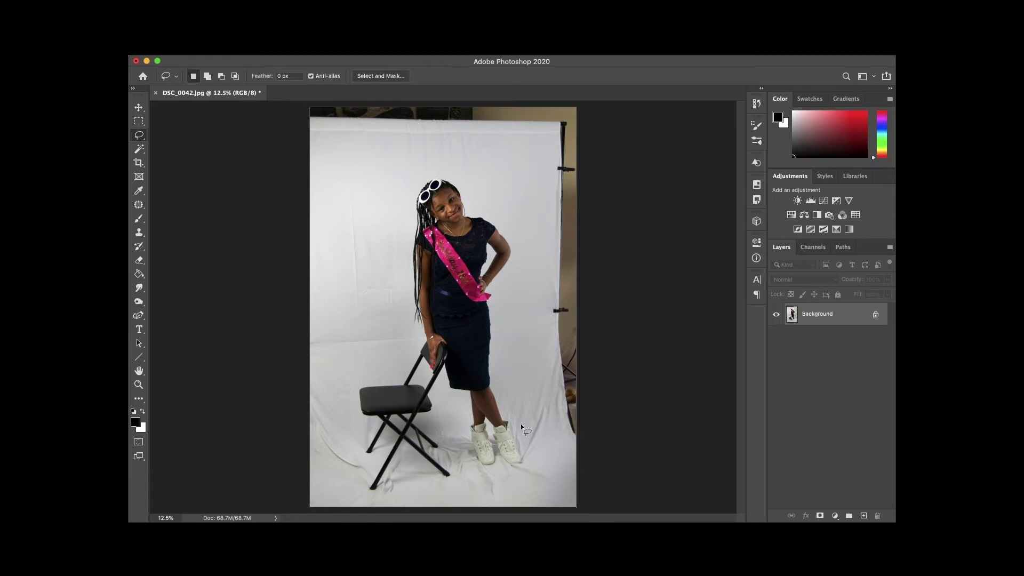
Step: Zoom in to inspect the fill near the chair and shoes, then fit the photo to the window
scroll(521, 423, "up", 4)
left_click_drag(519, 423, 507, 207)
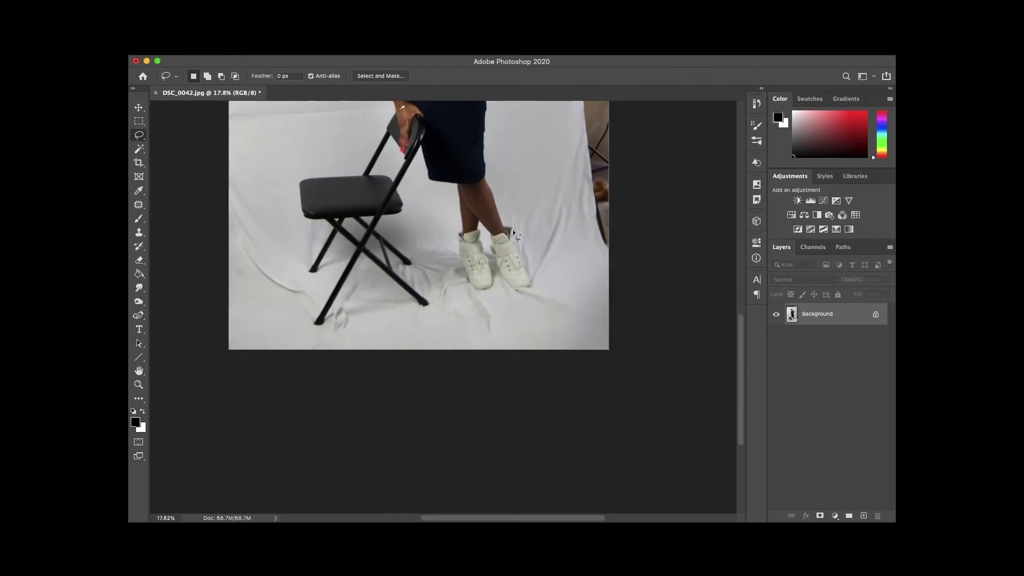
scroll(519, 274, "up", 2)
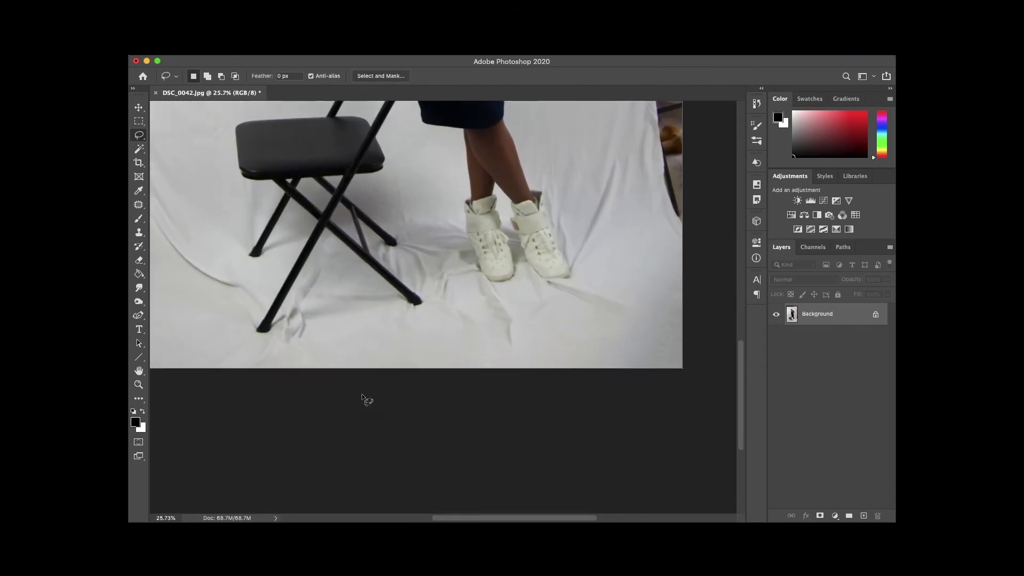
scroll(624, 260, "down", 3)
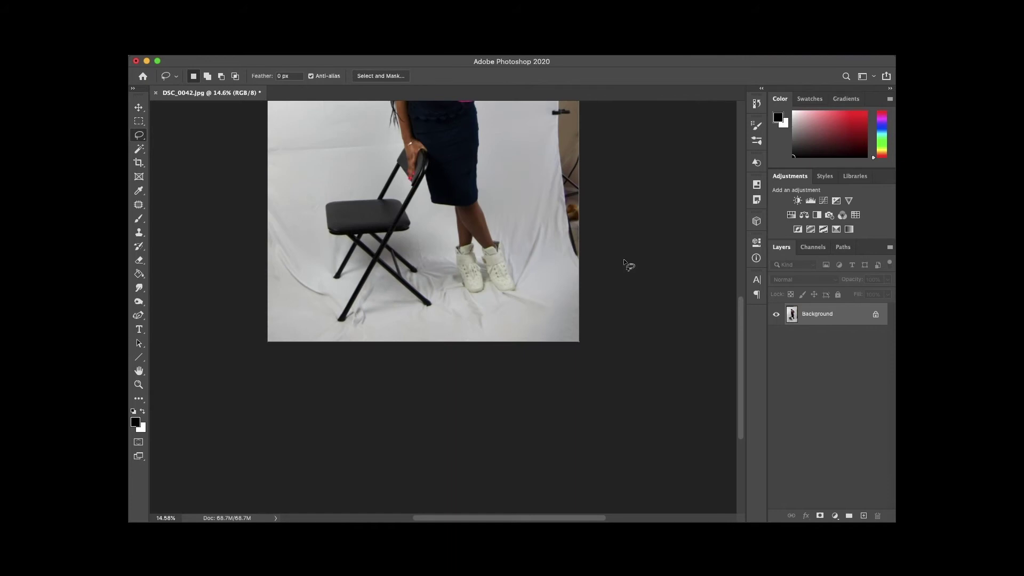
left_click_drag(624, 260, 625, 368)
double_click(138, 370)
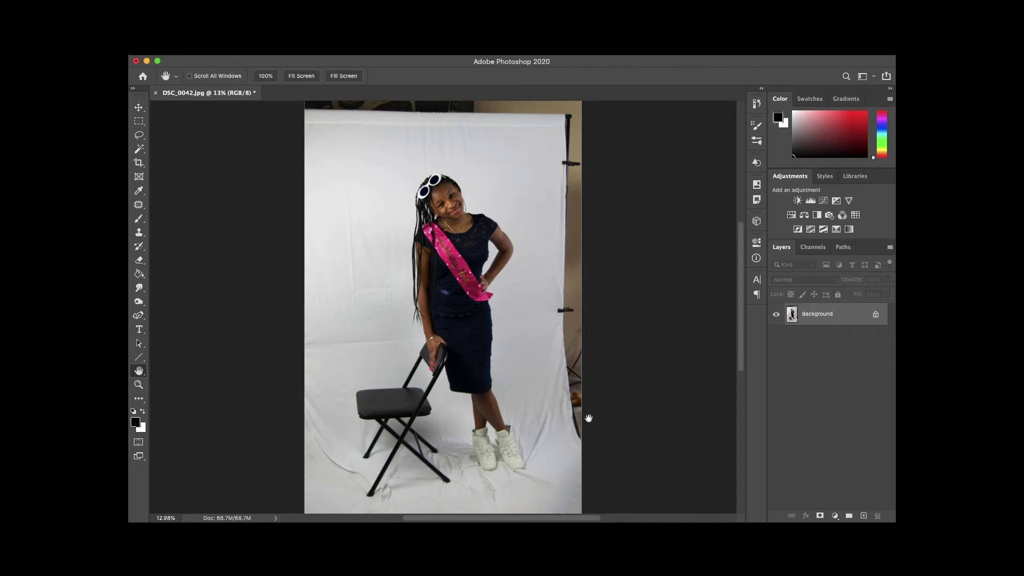
Step: Lasso the light stand along the right edge and the strip across the backdrop's top
left_click(140, 136)
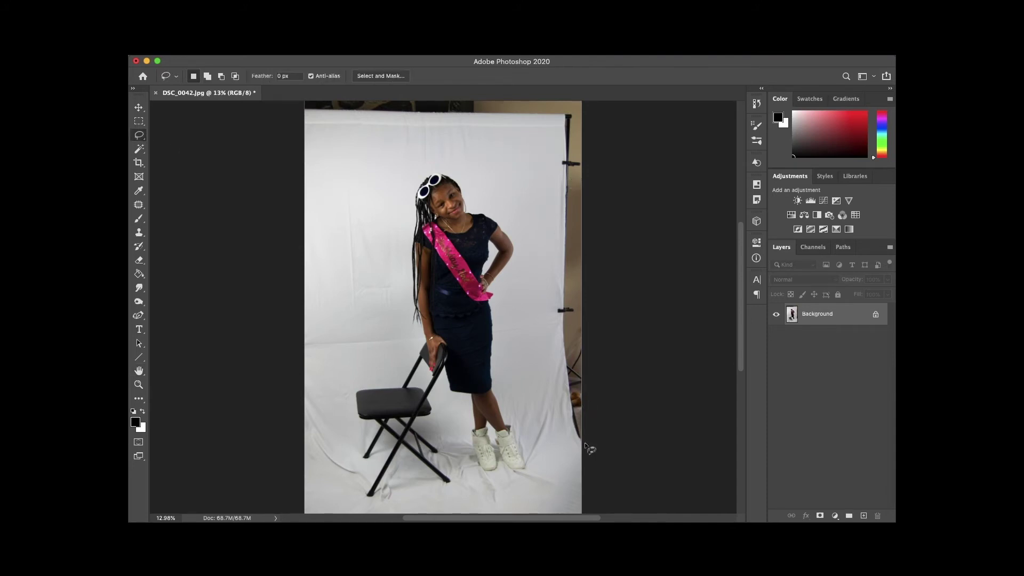
mouse_move(566, 409)
left_mouse_down()
mouse_move(553, 310)
mouse_move(559, 129)
mouse_move(526, 130)
left_mouse_up()
mouse_move(499, 131)
left_mouse_down()
mouse_move(302, 129)
mouse_move(299, 110)
mouse_move(329, 78)
mouse_move(568, 96)
mouse_move(607, 166)
mouse_move(638, 450)
left_mouse_up()
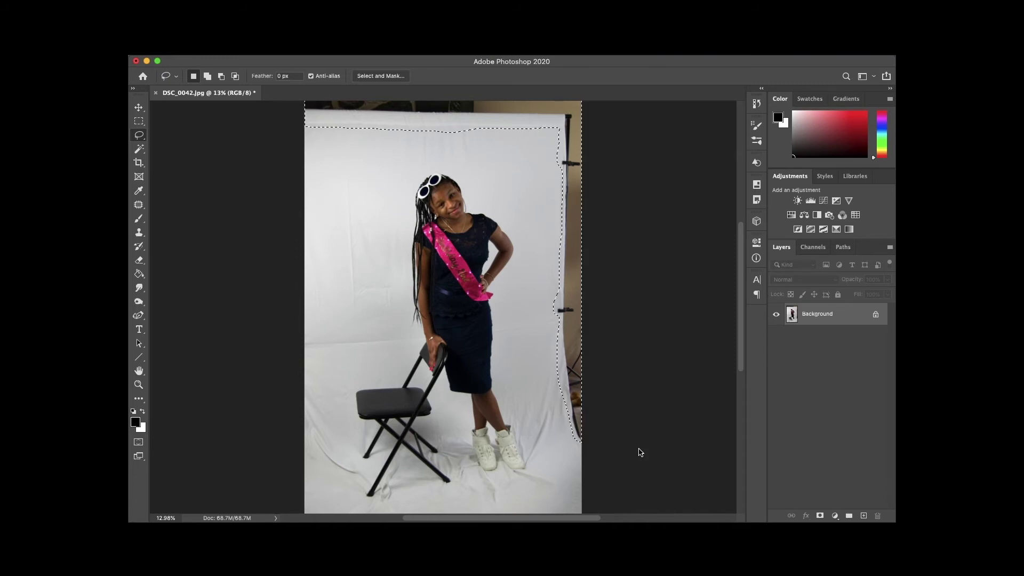
Step: Content-Aware fill the top strip and right-edge stand selection, then deselect
right_click(541, 120)
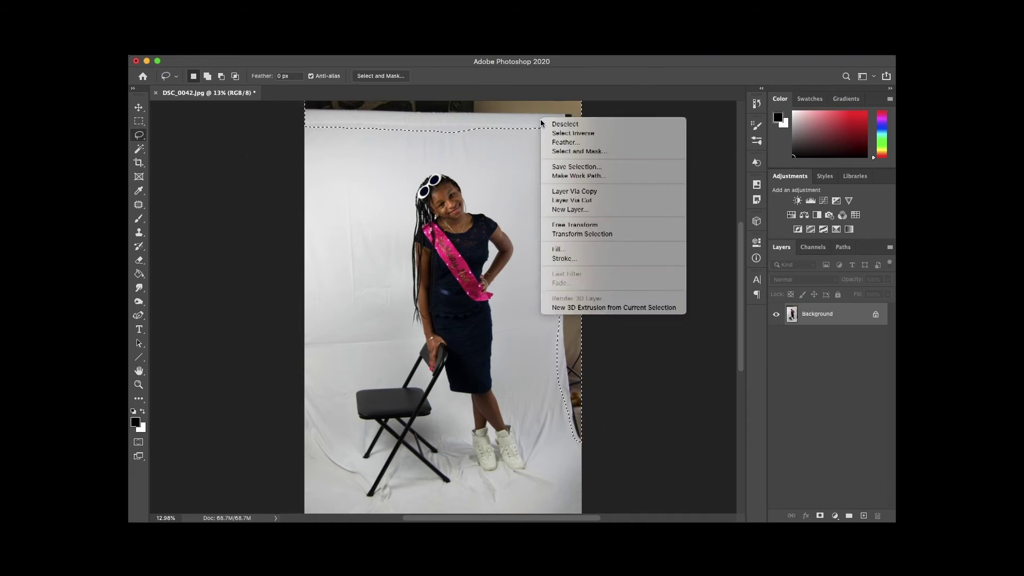
left_click(560, 250)
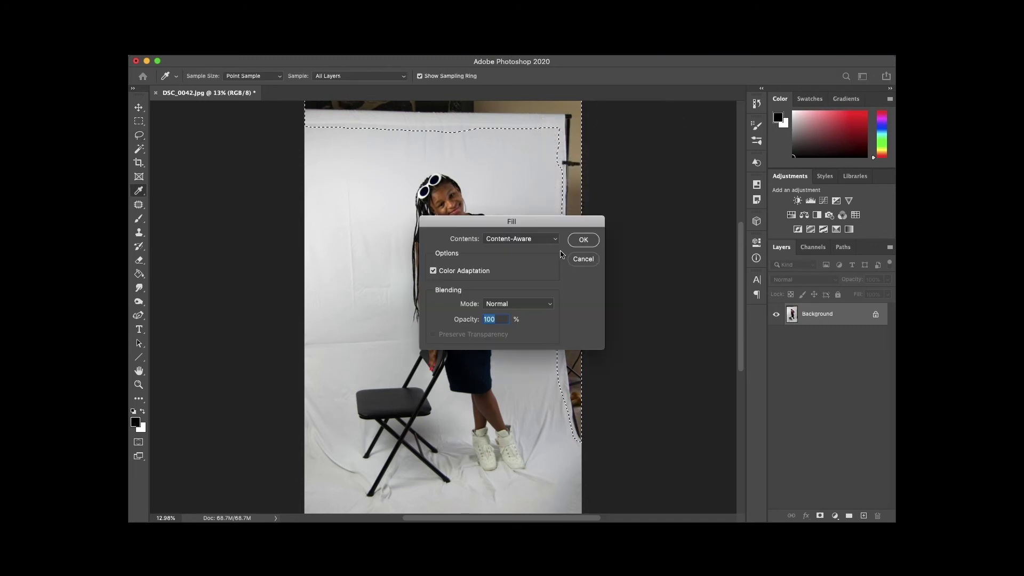
left_click(583, 239)
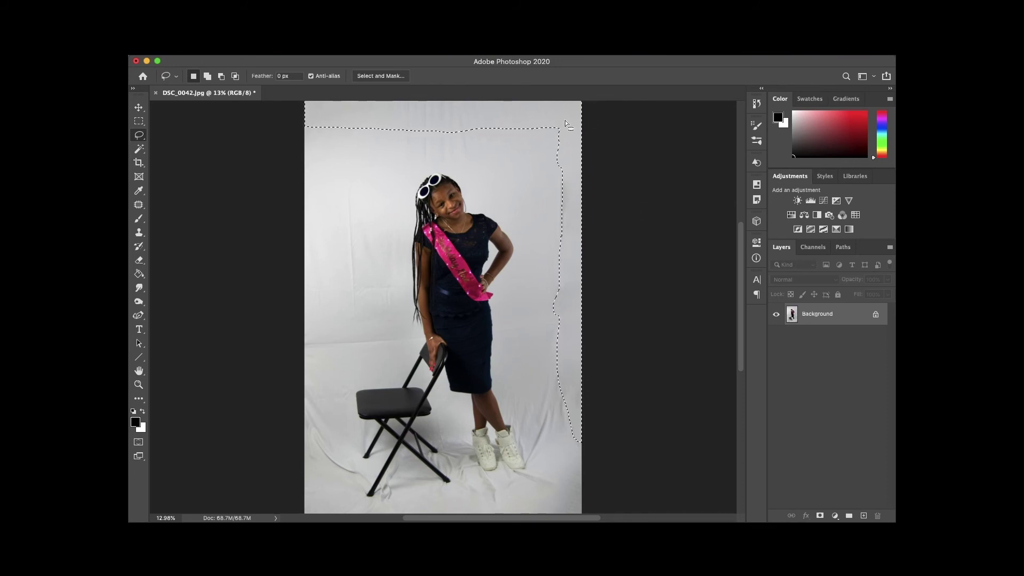
key("super+d")
Step: Fit the photo on screen and select the Spot Healing Brush Tool in Content-Aware mode
scroll(403, 159, "up", 5)
scroll(397, 187, "up", 5)
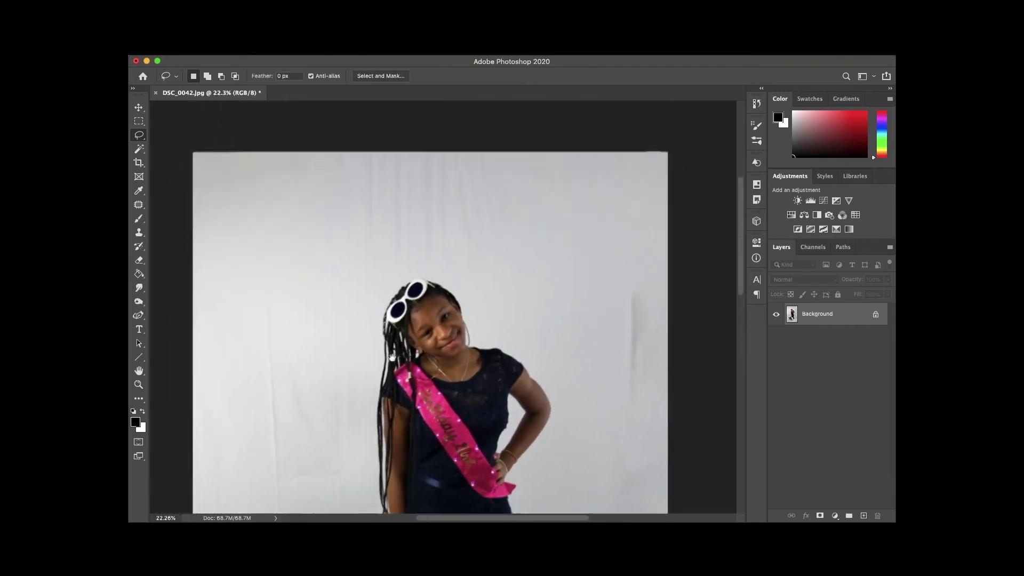
double_click(138, 371)
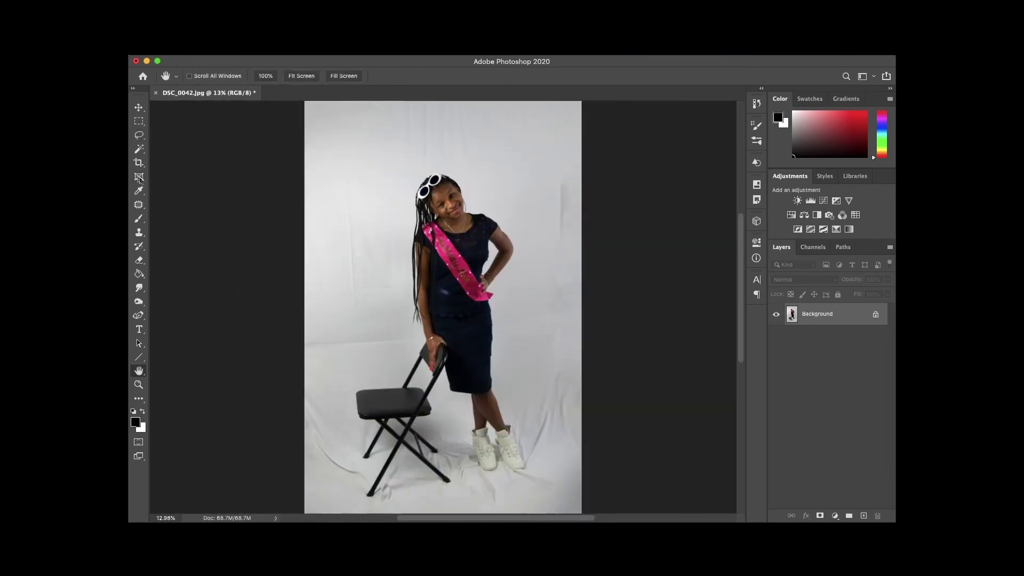
left_click(139, 232)
left_click(142, 219)
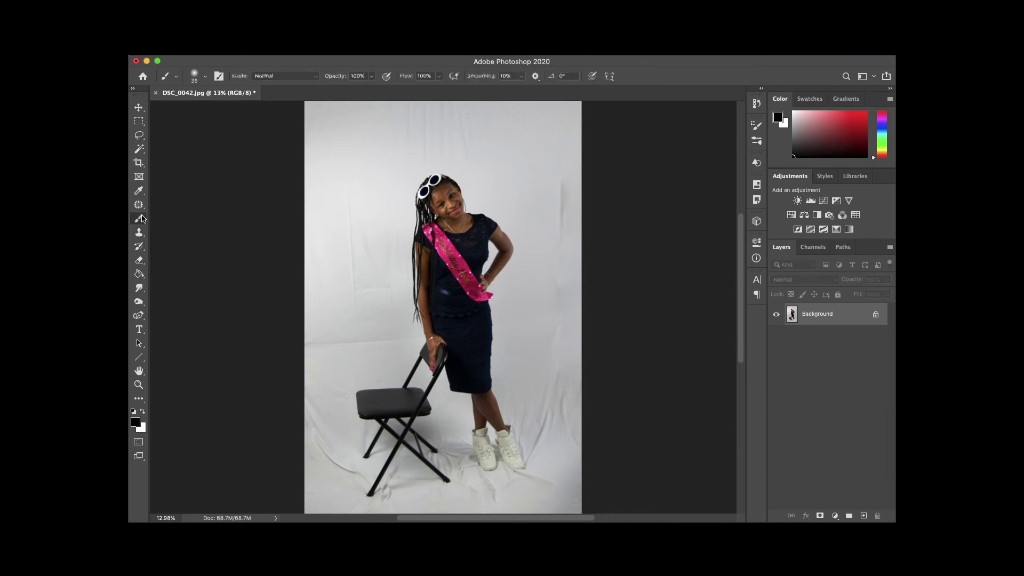
left_click(141, 191)
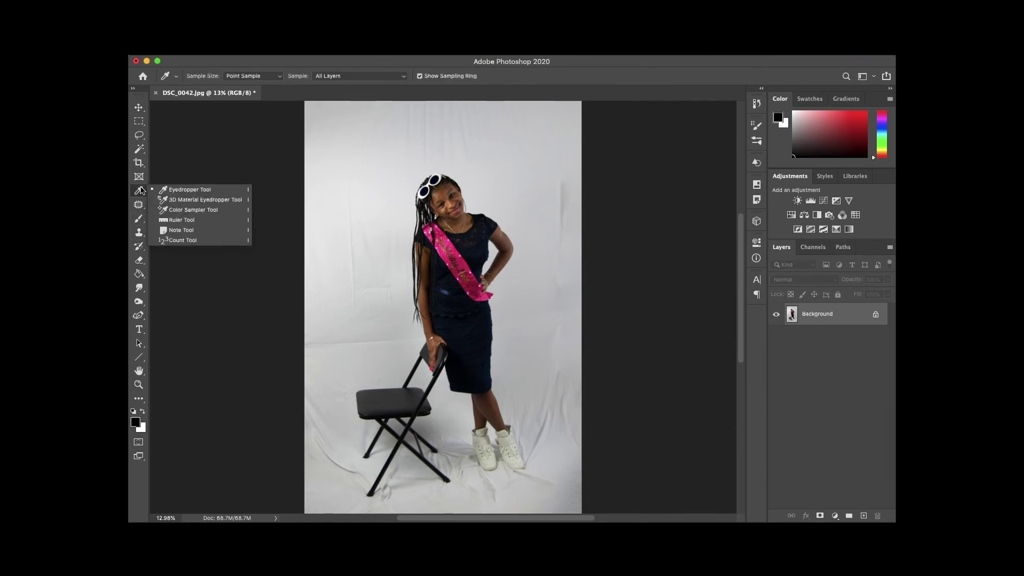
left_click(140, 205)
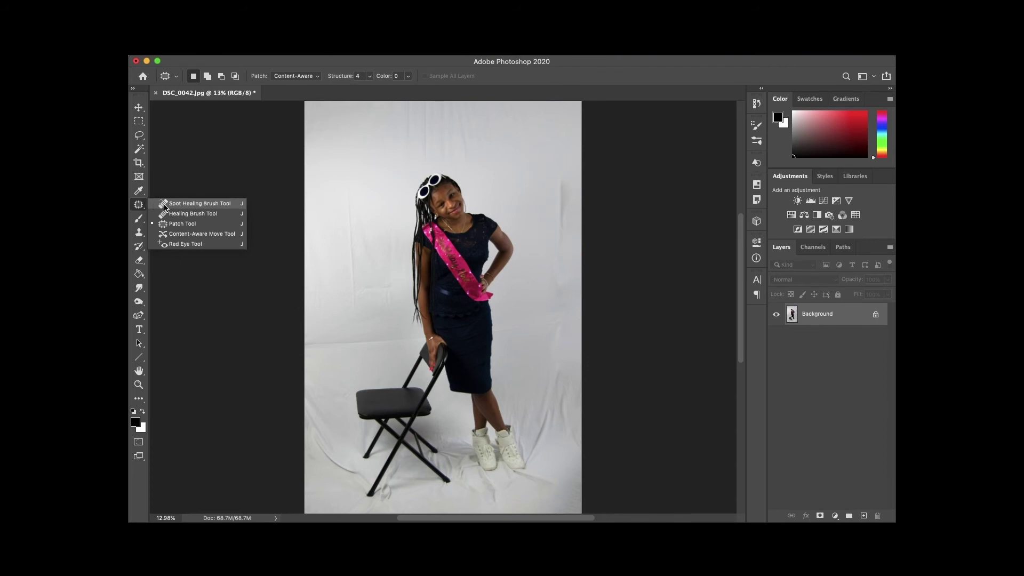
left_click(162, 203)
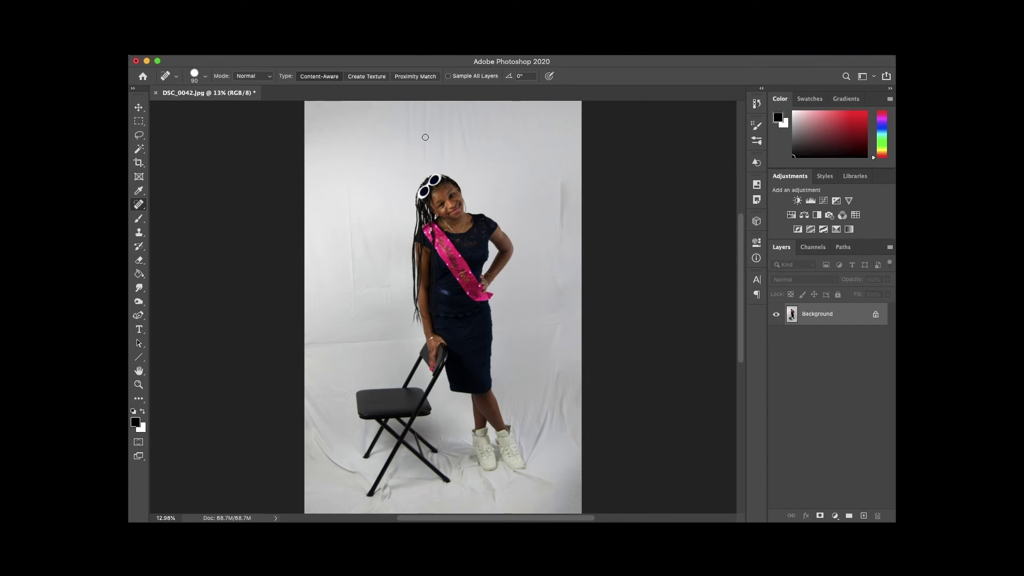
Step: Spot-heal the marks above the girl's head and the crease left of her at brush size 90
left_click_drag(408, 143, 408, 116)
left_click_drag(424, 103, 424, 154)
left_click_drag(348, 204, 353, 267)
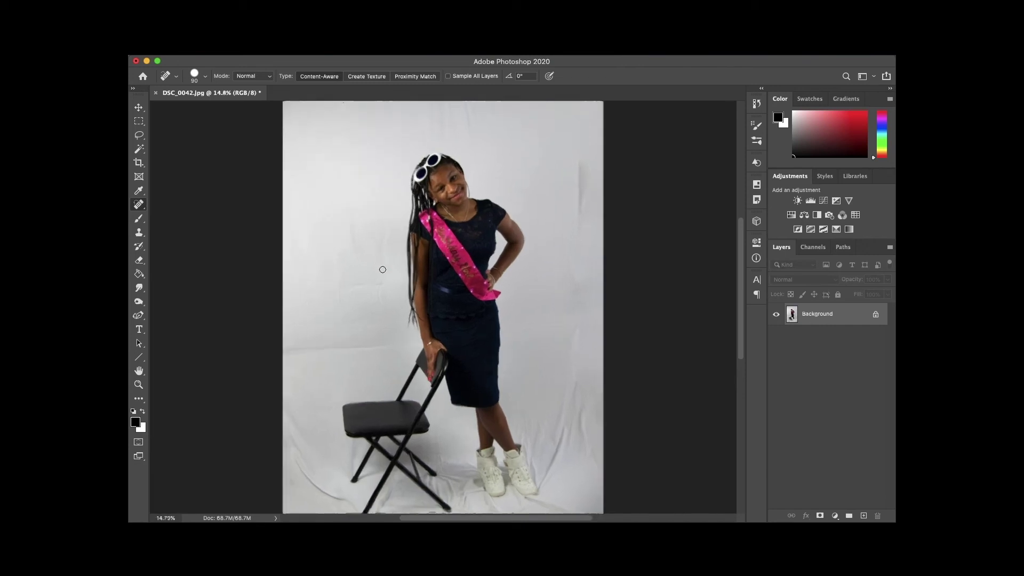
scroll(382, 270, "up", 3)
mouse_move(366, 276)
left_mouse_down()
mouse_move(360, 302)
mouse_move(328, 283)
mouse_move(319, 289)
mouse_move(320, 270)
mouse_move(314, 306)
mouse_move(310, 278)
mouse_move(319, 308)
left_mouse_up()
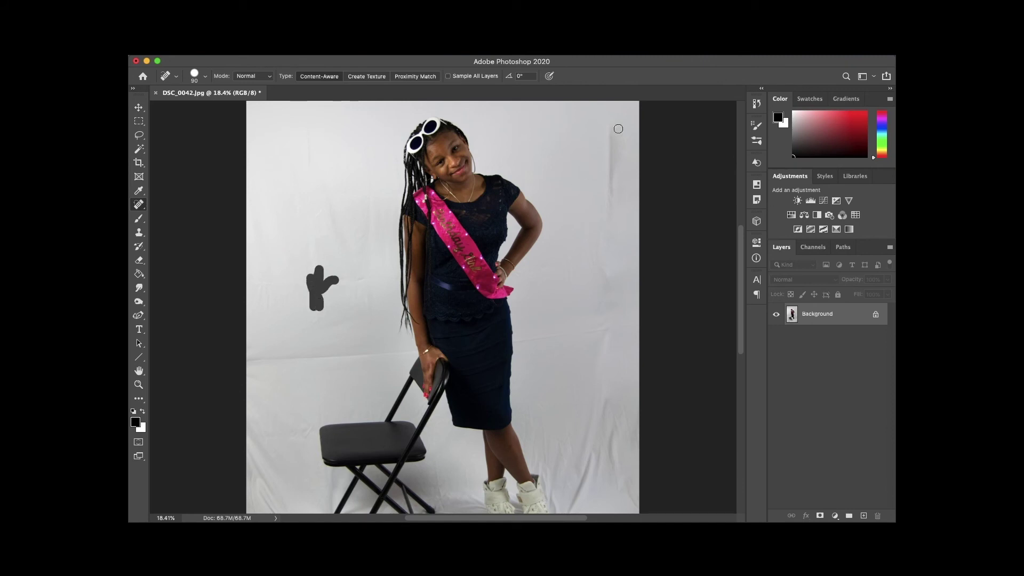
mouse_move(514, 136)
left_mouse_down()
mouse_move(521, 110)
mouse_move(522, 125)
mouse_move(504, 140)
mouse_move(511, 101)
mouse_move(509, 145)
mouse_move(498, 115)
left_mouse_up()
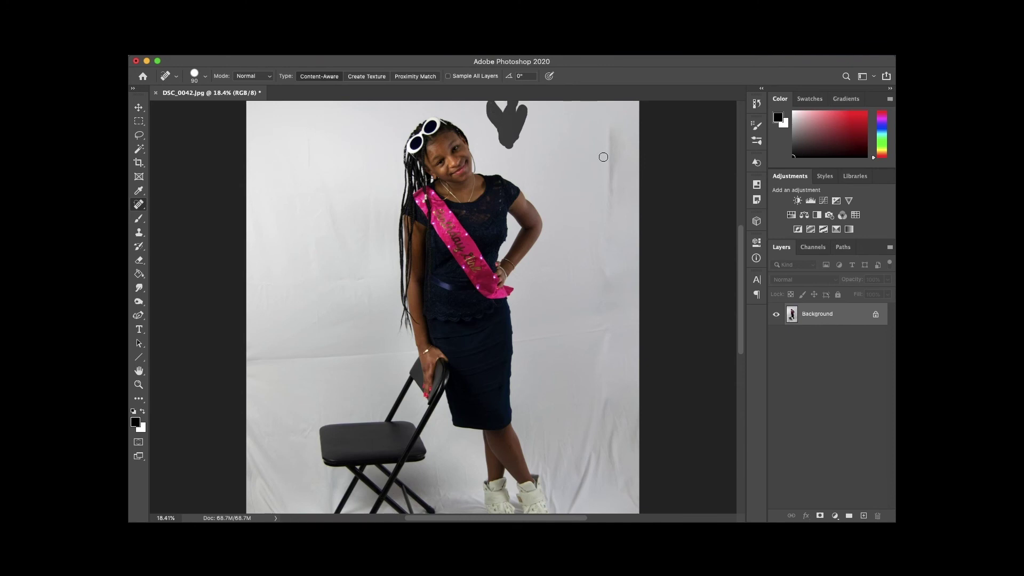
Step: Heal more backdrop spots along the top edge and above her head, plus the left cloth wrinkle
left_click_drag(611, 118, 611, 203)
scroll(606, 265, "up", 5)
left_click_drag(472, 158, 477, 200)
mouse_move(446, 140)
left_mouse_down()
mouse_move(434, 208)
mouse_move(411, 160)
mouse_move(419, 141)
left_mouse_up()
left_click_drag(422, 217, 392, 272)
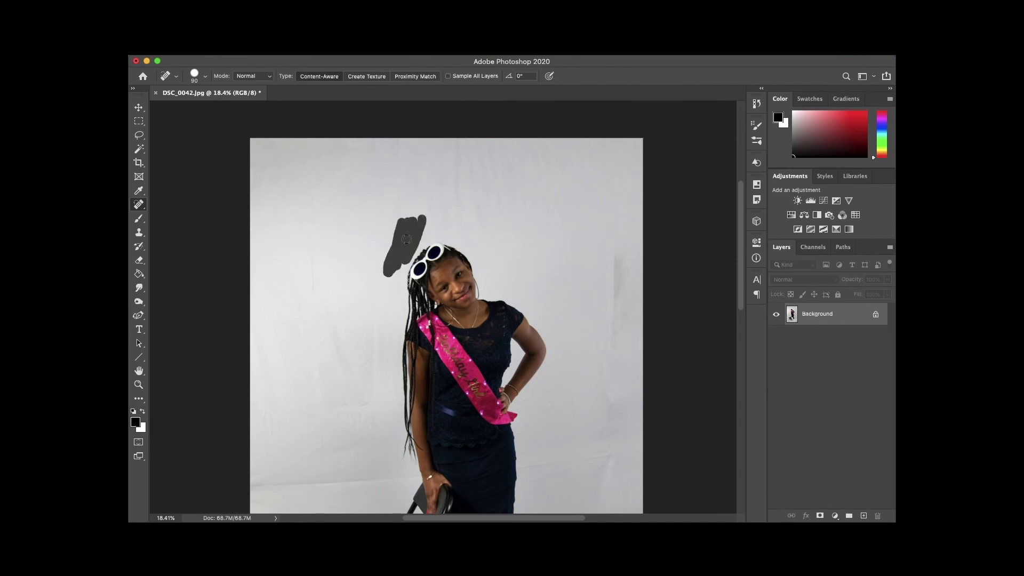
scroll(507, 274, "down", 5)
left_click_drag(255, 356, 420, 349)
left_click_drag(523, 336, 653, 320)
scroll(260, 373, "down", 3)
mouse_move(260, 360)
left_mouse_down()
mouse_move(302, 436)
mouse_move(331, 448)
left_mouse_up()
Step: Enlarge the healing brush to 175 and heal the shadow and floor marks around the feet and chair
key("bracketright")
key("bracketright")
key("bracketright")
key("bracketright")
mouse_move(620, 361)
left_mouse_down()
mouse_move(628, 387)
mouse_move(610, 325)
mouse_move(581, 422)
mouse_move(577, 368)
mouse_move(540, 341)
mouse_move(545, 366)
mouse_move(667, 354)
mouse_move(571, 348)
mouse_move(611, 391)
left_mouse_up()
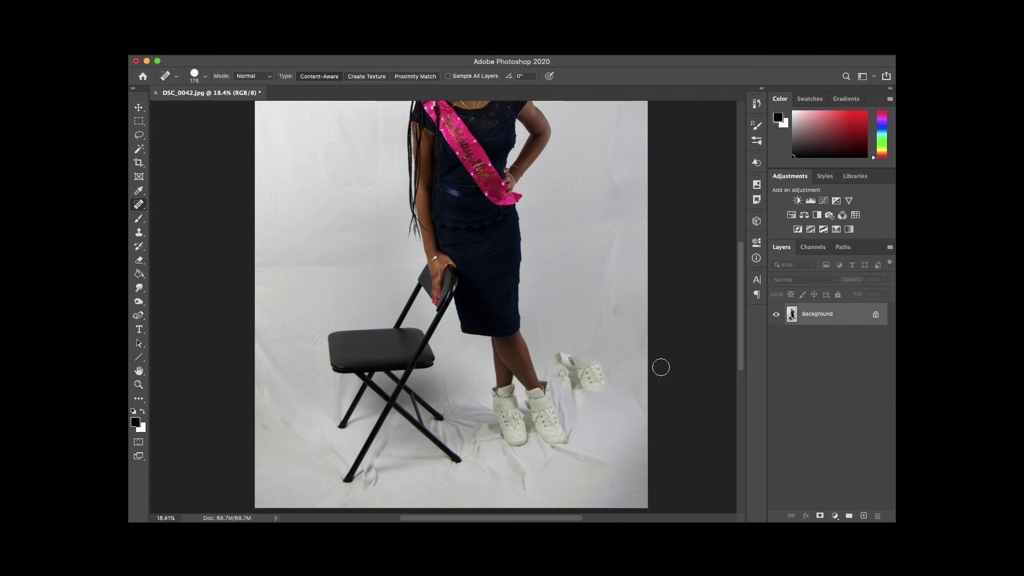
mouse_move(632, 320)
left_mouse_down()
mouse_move(635, 406)
mouse_move(585, 408)
left_mouse_up()
mouse_move(584, 341)
left_mouse_down()
mouse_move(566, 360)
mouse_move(586, 347)
left_mouse_up()
mouse_move(540, 312)
left_mouse_down()
mouse_move(549, 359)
mouse_move(570, 384)
mouse_move(584, 430)
left_mouse_up()
mouse_move(609, 384)
left_mouse_down()
mouse_move(608, 343)
mouse_move(590, 358)
left_mouse_up()
mouse_move(294, 411)
left_mouse_down()
mouse_move(266, 427)
mouse_move(275, 436)
left_mouse_up()
left_click_drag(450, 393, 450, 399)
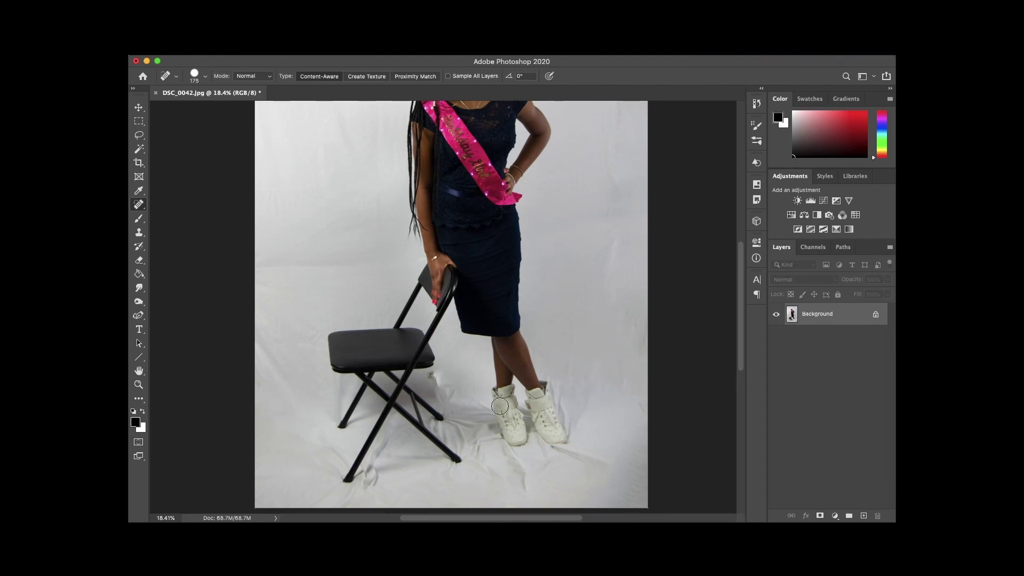
left_click_drag(348, 496, 392, 498)
mouse_move(600, 493)
left_mouse_down()
mouse_move(637, 469)
mouse_move(645, 447)
left_mouse_up()
Step: Heal the mark left of the girl's head and dab out small spots on the wall
scroll(613, 277, "up", 5)
left_click_drag(609, 216, 622, 250)
left_click_drag(305, 207, 306, 252)
scroll(342, 213, "up", 3)
mouse_move(442, 157)
left_mouse_down()
mouse_move(444, 208)
mouse_move(416, 219)
mouse_move(409, 249)
left_mouse_up()
left_click(297, 139)
left_click(259, 137)
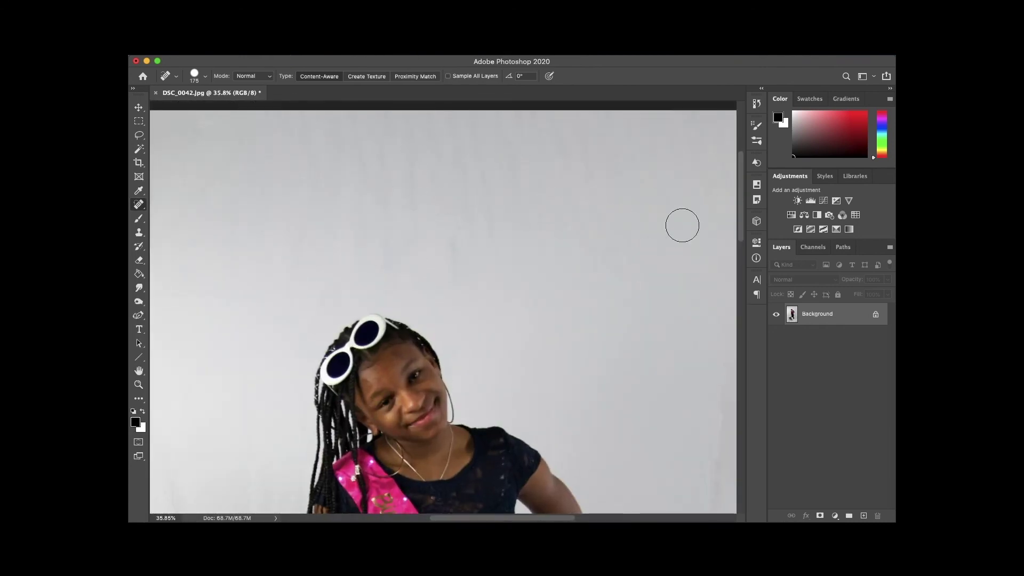
Step: Zoom out and pan to review the cleaned feet and floor area
scroll(681, 221, "up", 2)
scroll(680, 222, "down", 2)
scroll(635, 290, "down", 4)
scroll(653, 142, "down", 4)
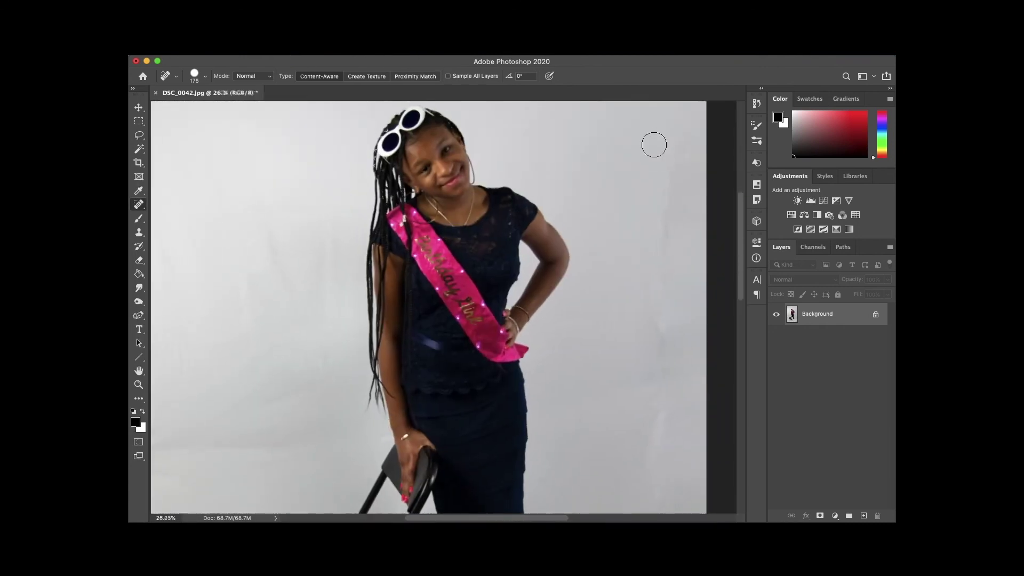
scroll(553, 323, "down", 3)
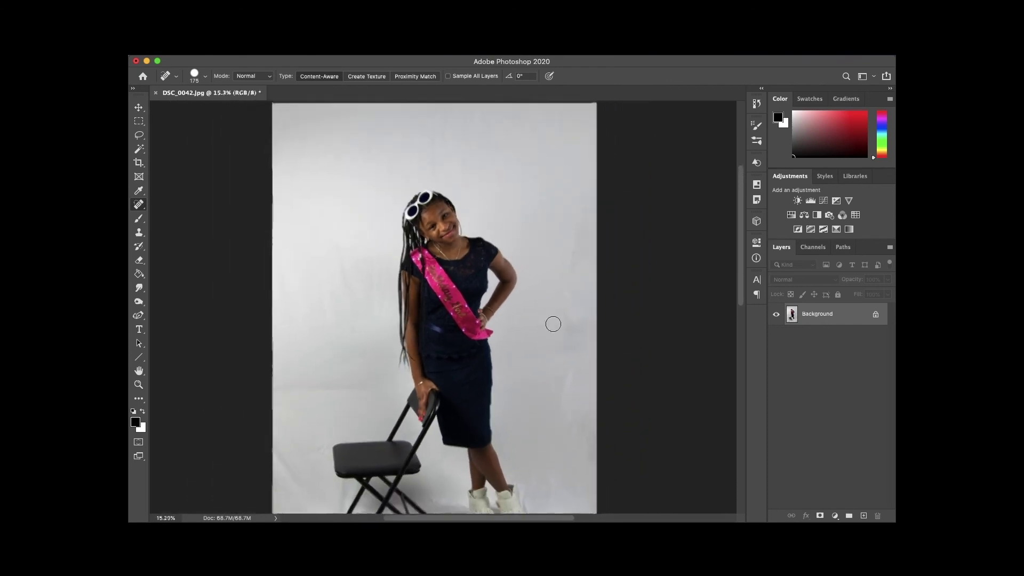
left_click_drag(553, 322, 562, 272)
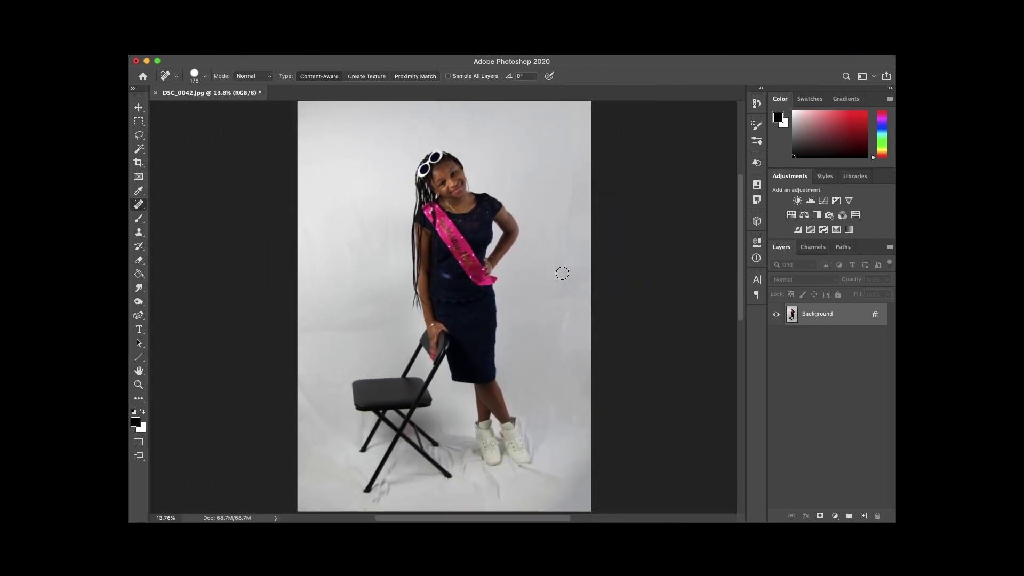
scroll(562, 272, "down", 1)
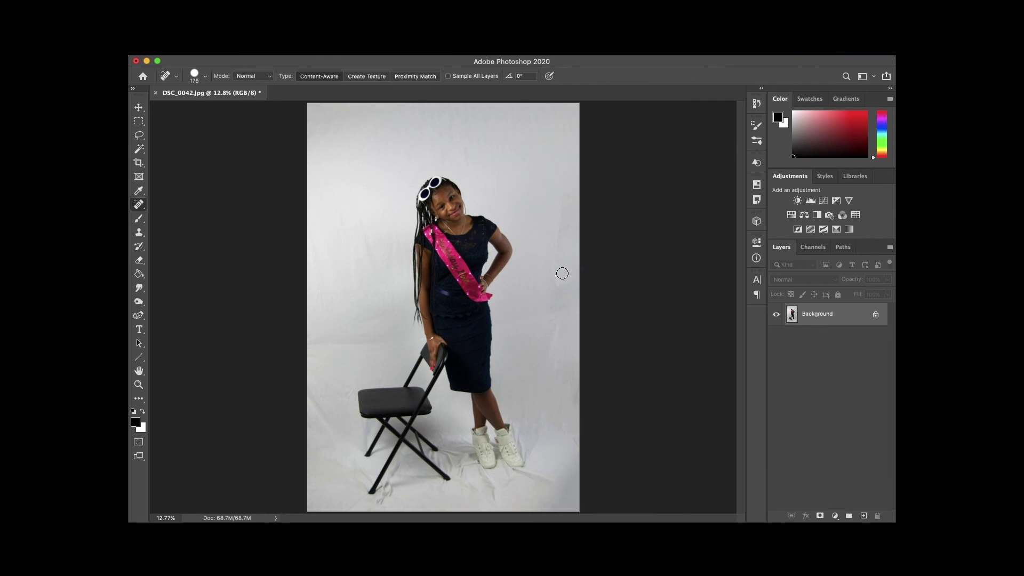